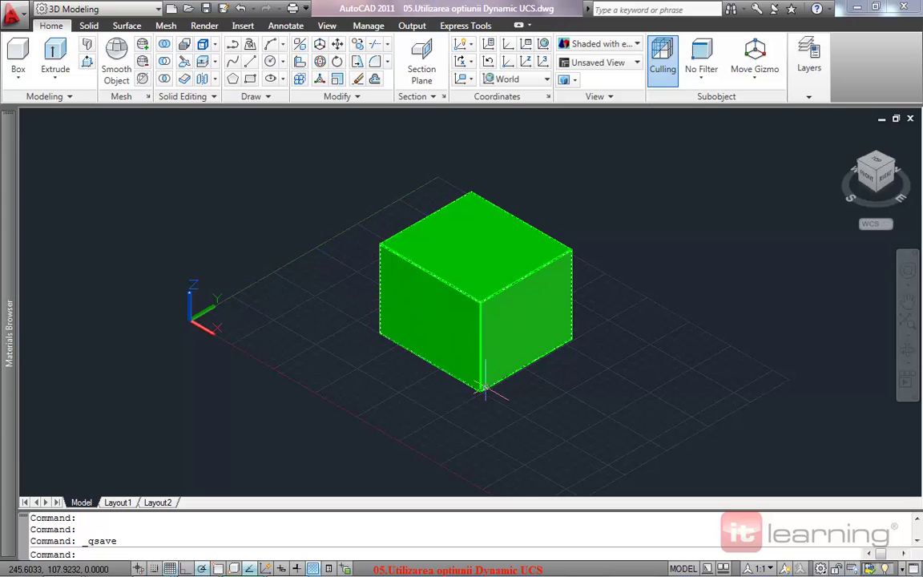
Turn on object snap in preparation for picking the box's corners for a three-point UCS.
mouse_move(481, 387)
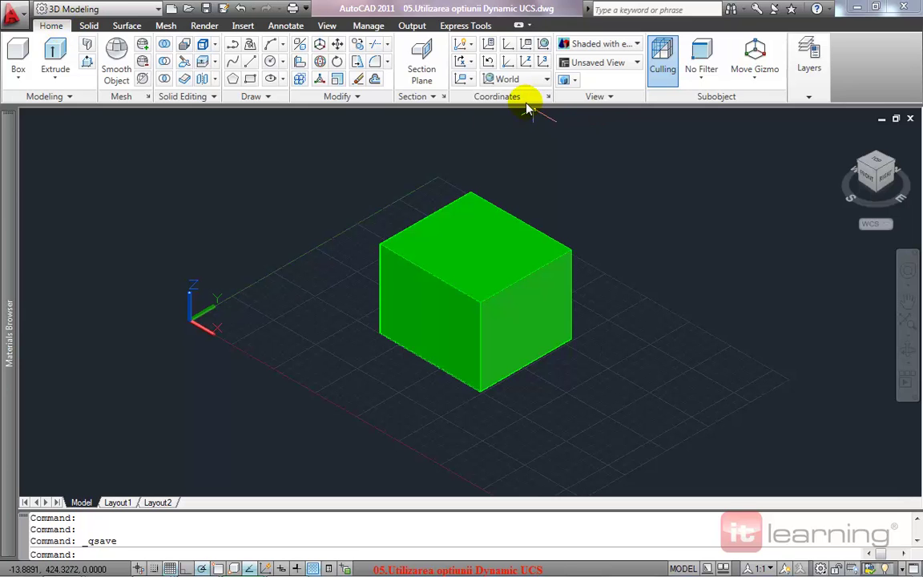
click(543, 64)
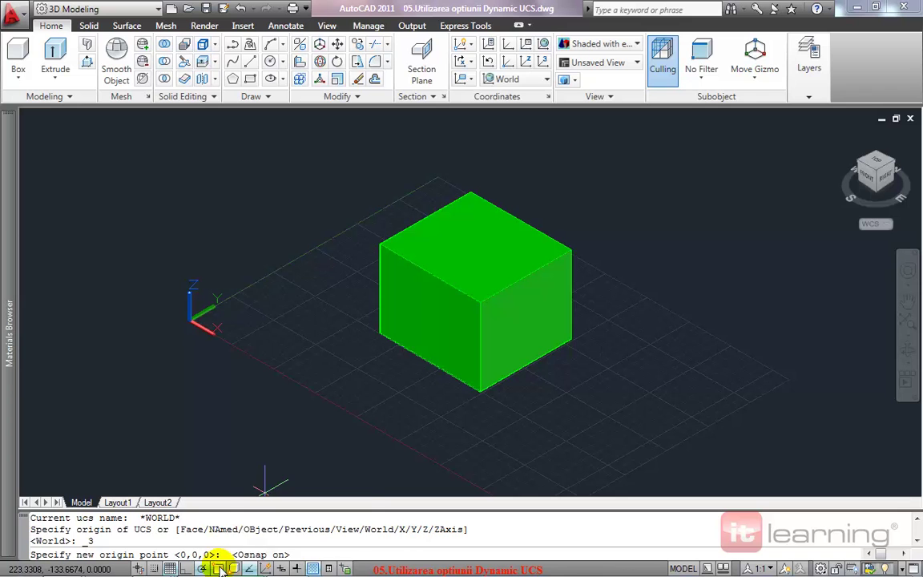
right_click(218, 569)
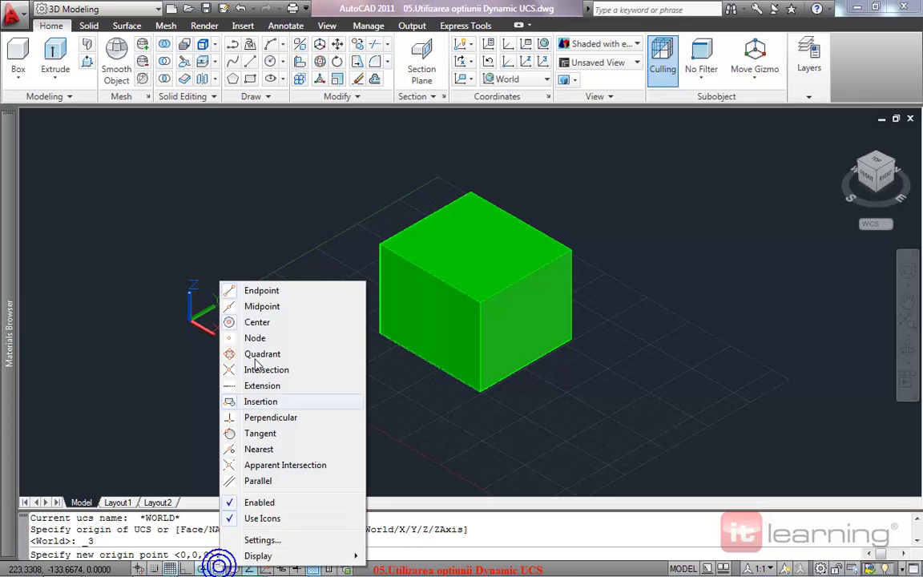
key(F3)
click(379, 351)
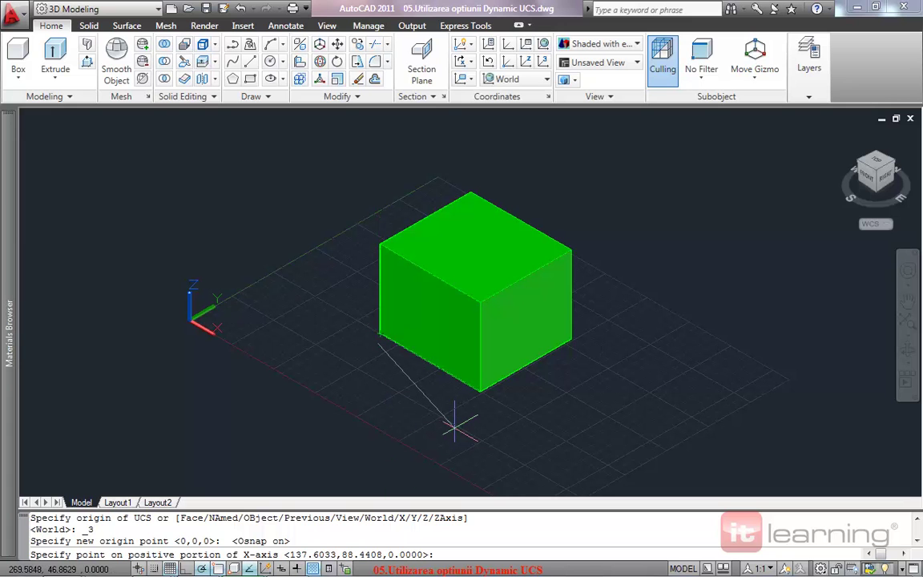
key(Escape)
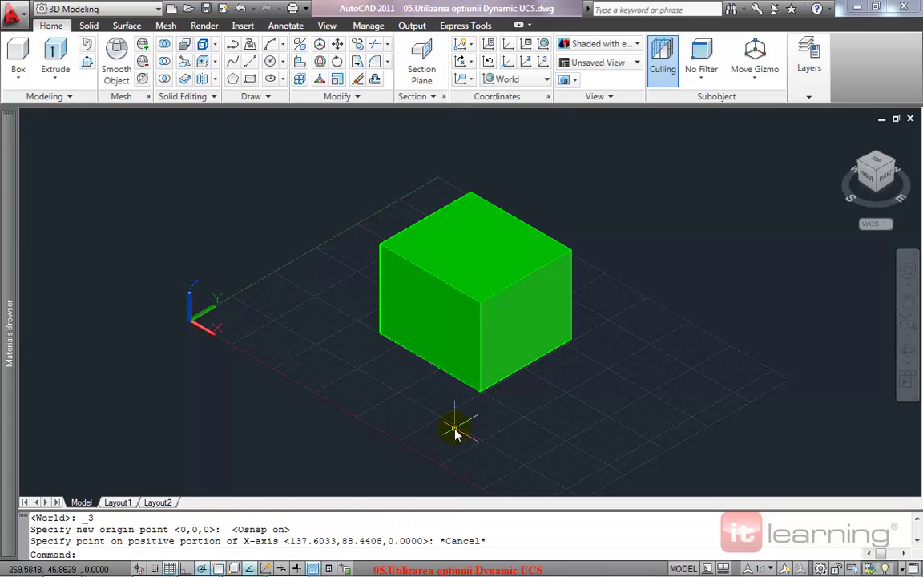
Define a three-point UCS on the box's front face, with its origin at the lower-left corner, X along the bottom edge and Y up the vertical edge.
click(544, 62)
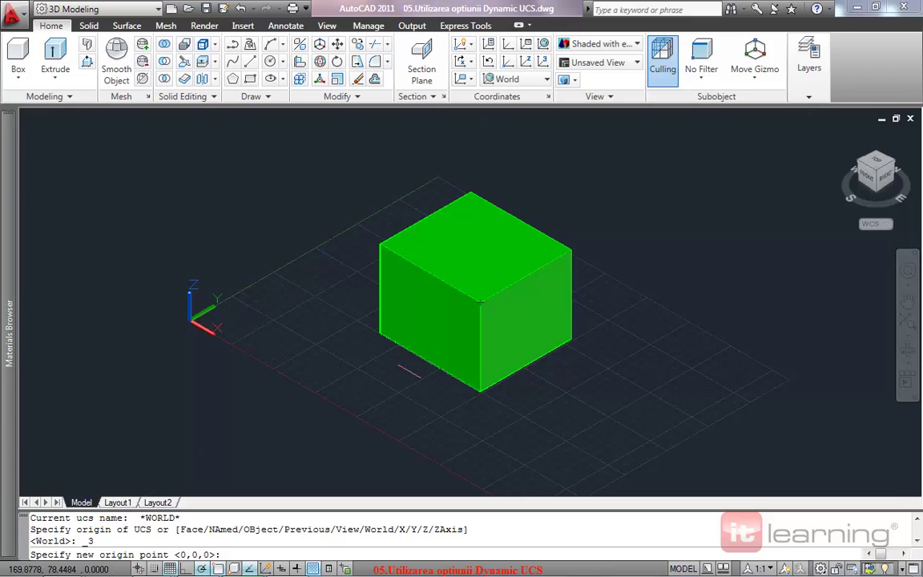
click(379, 333)
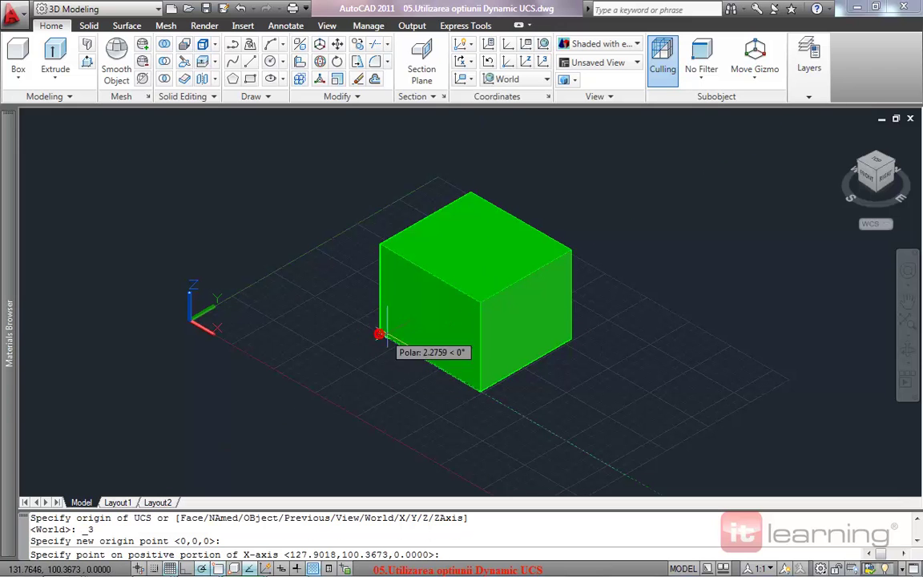
click(480, 392)
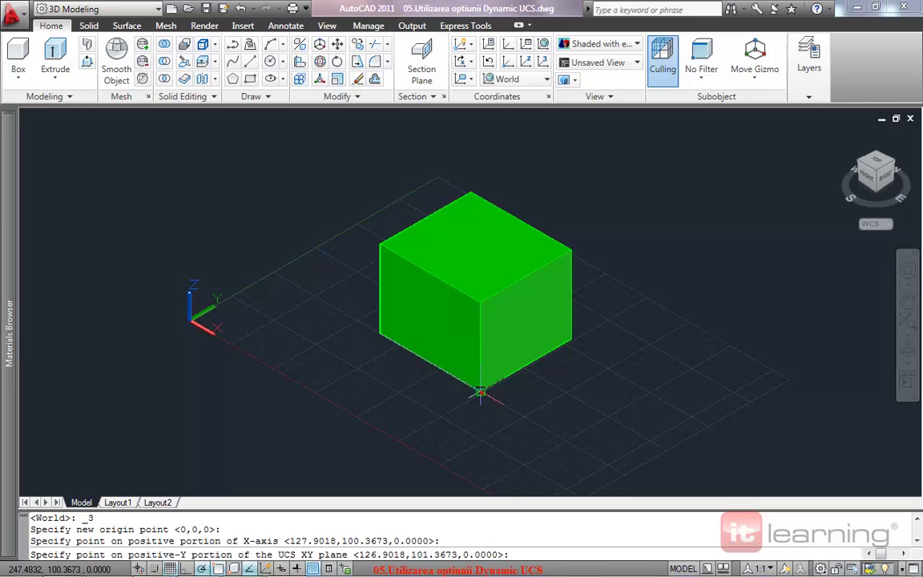
click(379, 244)
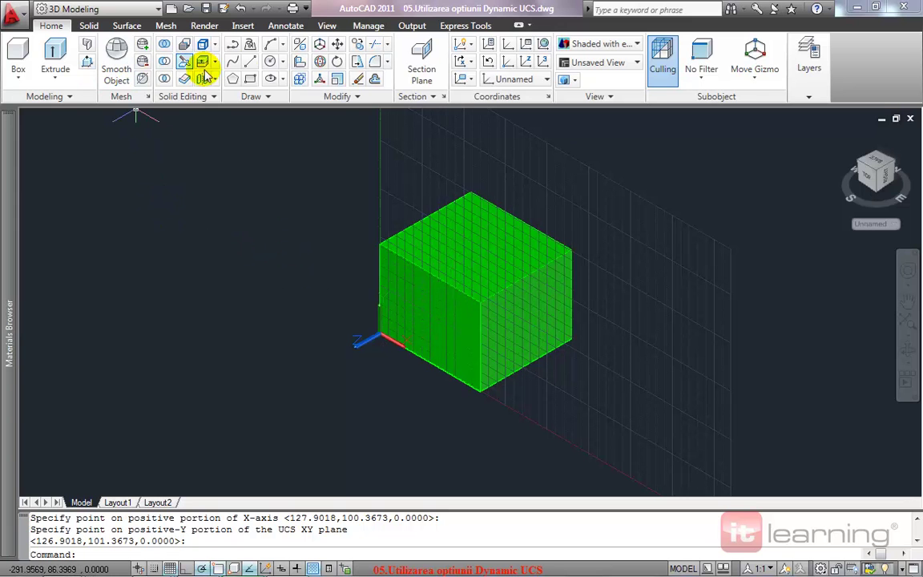
Turn off object snap and draw a circle of about 25.4 radius near the middle of the box's front face.
click(272, 64)
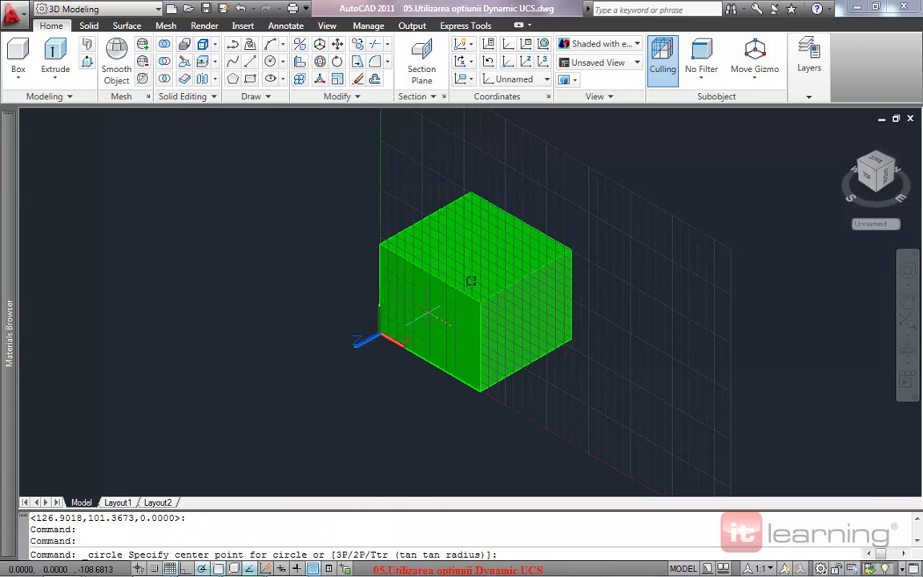
key(F3)
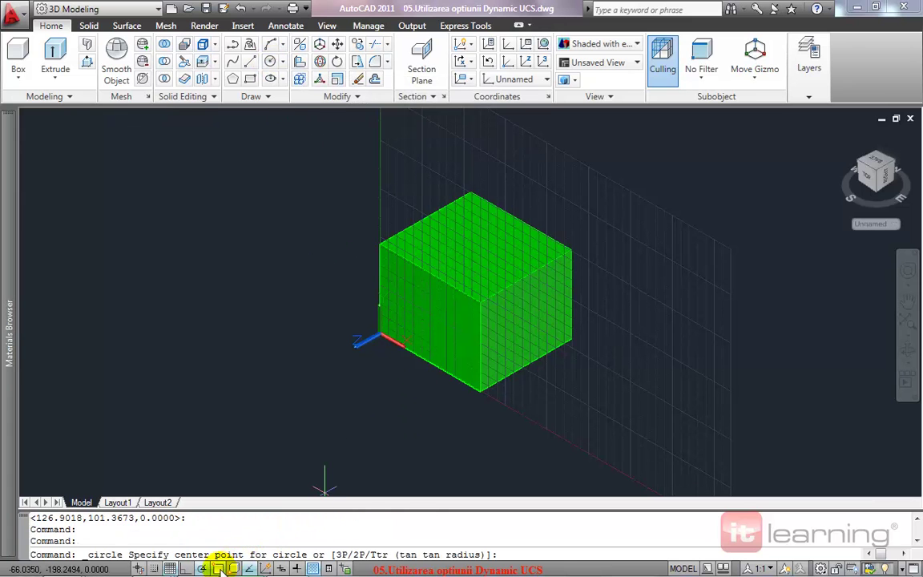
click(431, 314)
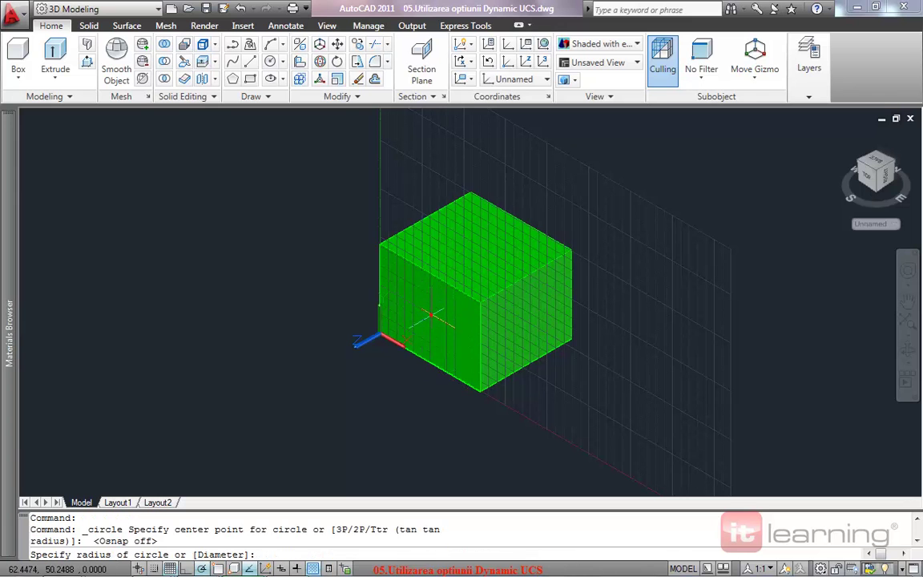
click(456, 346)
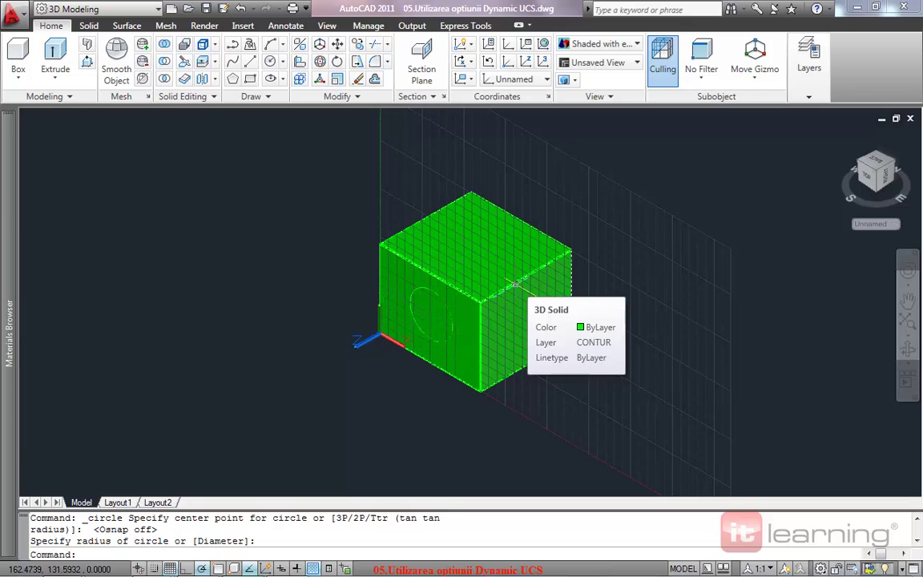
Restore the World coordinate system and turn on Dynamic UCS.
click(544, 45)
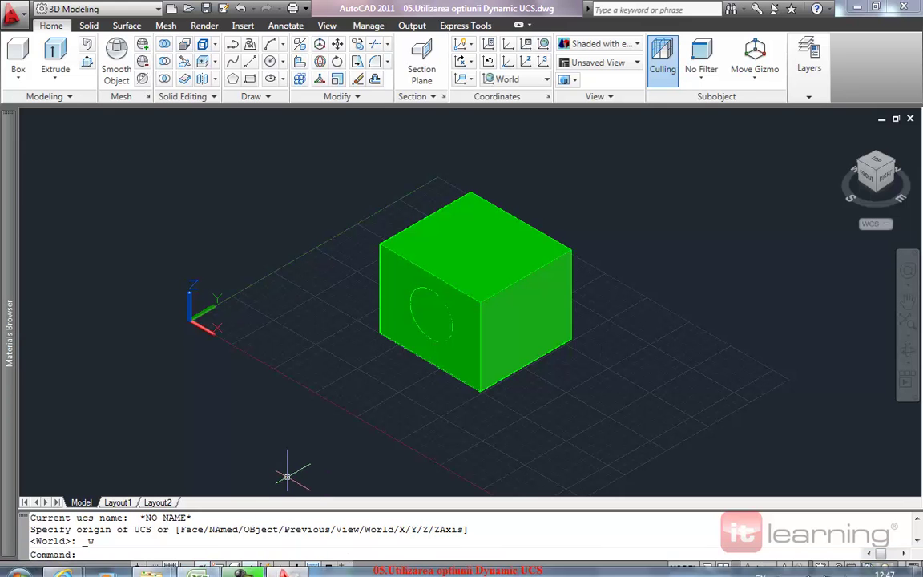
click(266, 568)
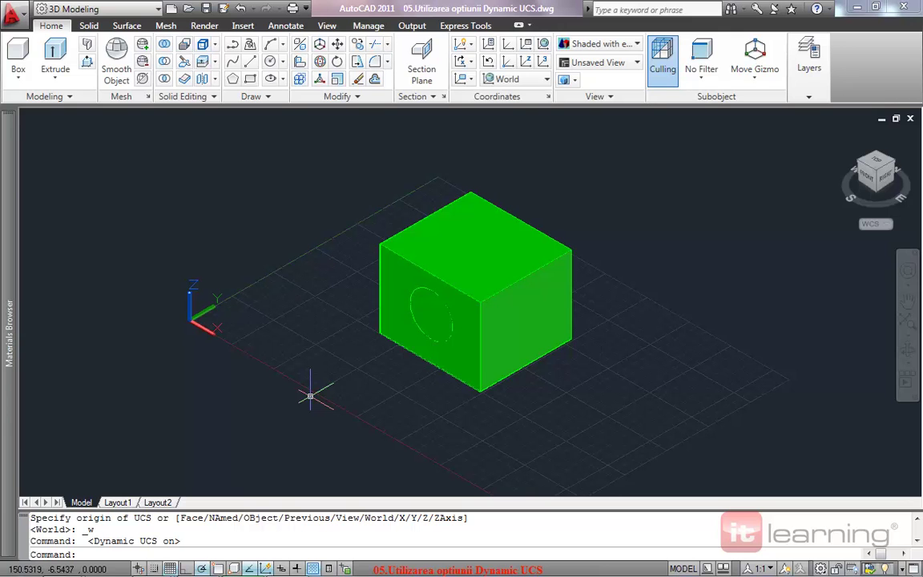
Draw a circle of about 32.1 radius near the middle of the box's top face using Dynamic UCS.
click(271, 64)
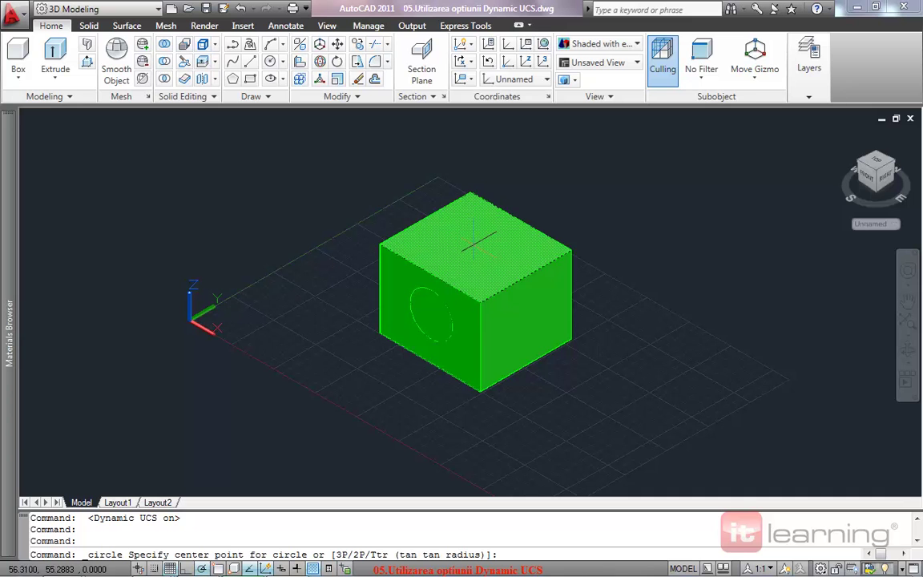
click(478, 242)
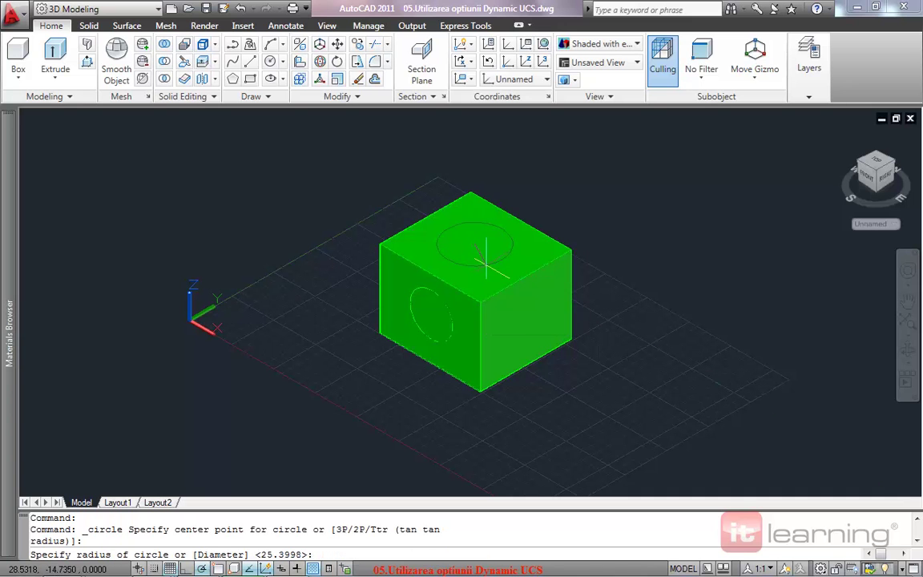
click(486, 265)
Draw a circle near the middle of the box's right face using Dynamic UCS.
mouse_move(555, 285)
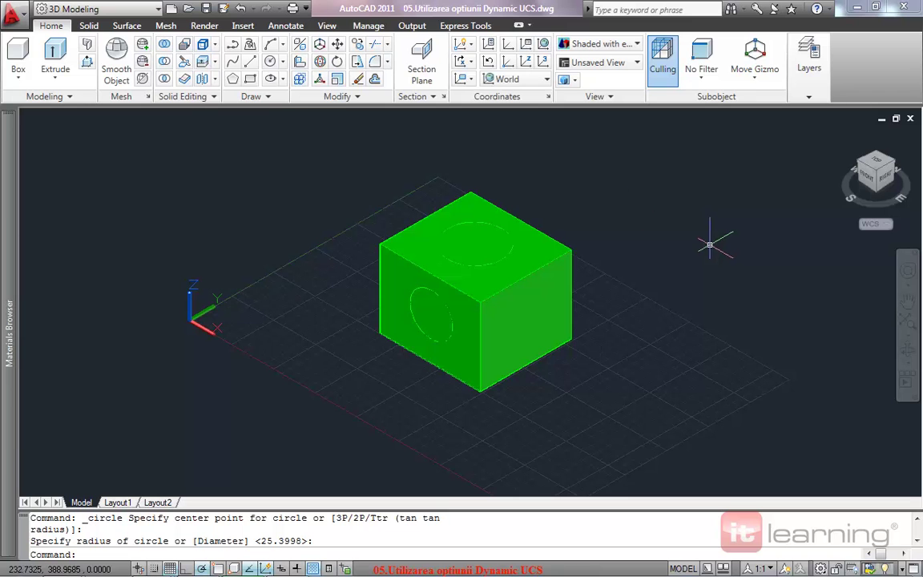
click(271, 62)
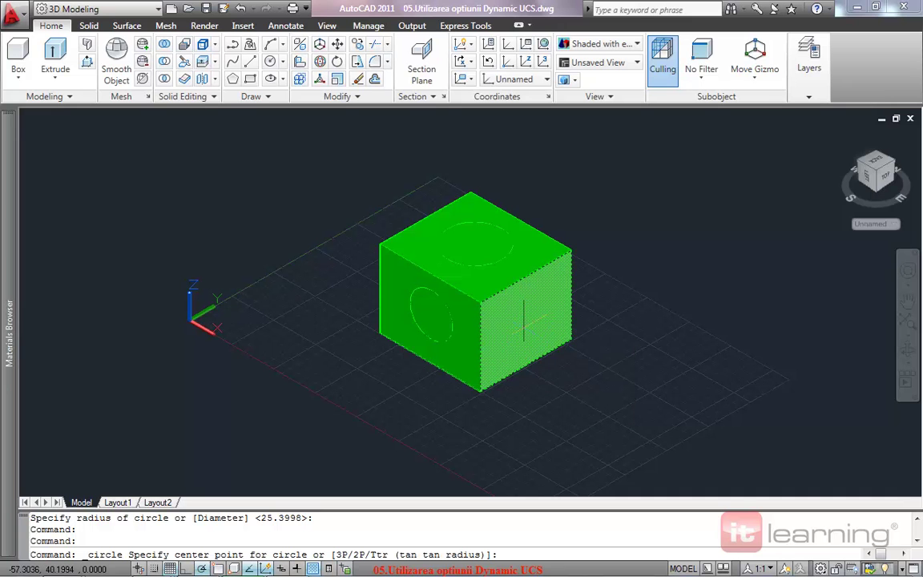
click(526, 314)
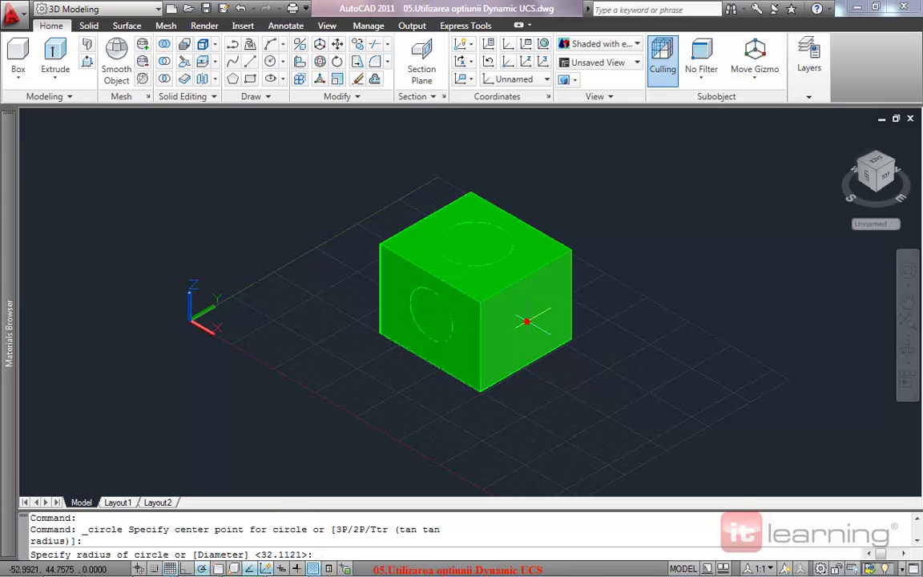
click(527, 343)
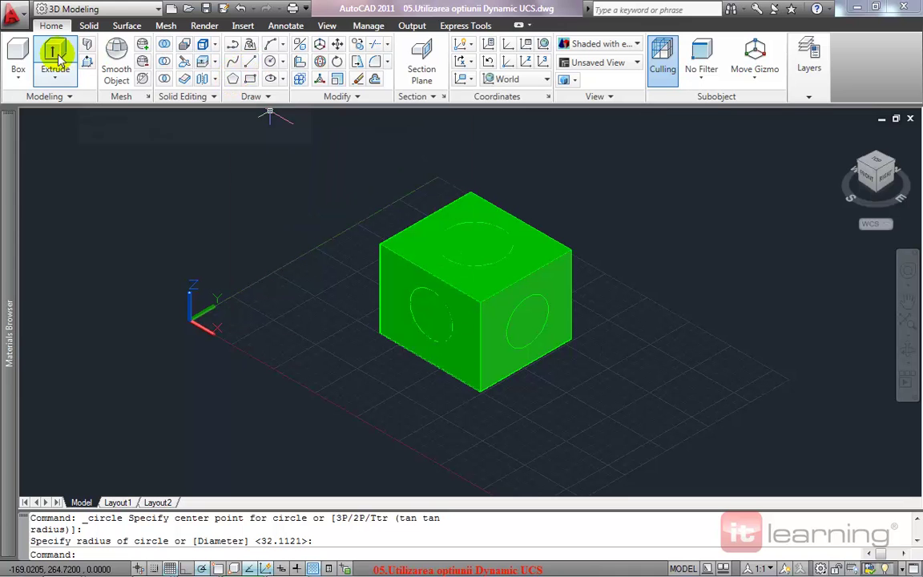
Create a cylinder of about 21 radius and 80.6 height rising from the middle of the box's top face.
click(20, 78)
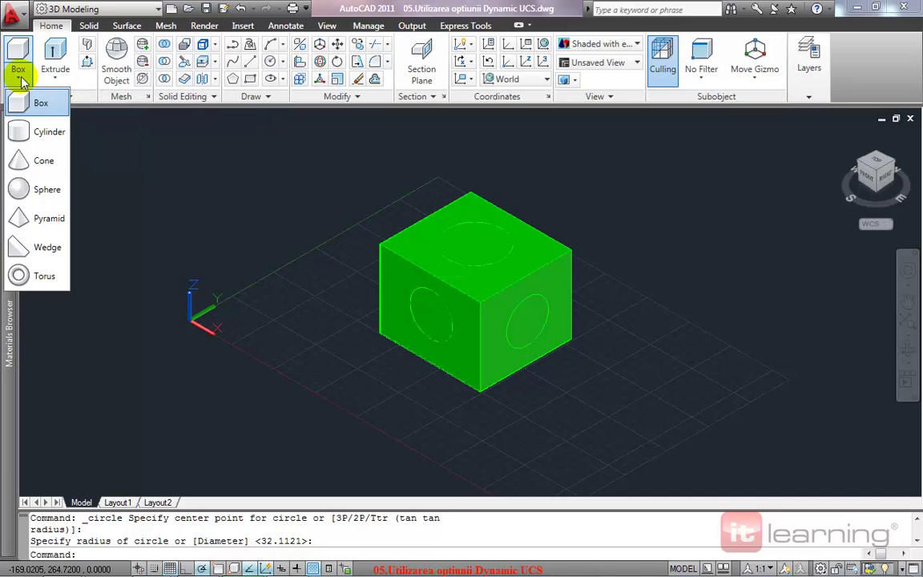
click(22, 134)
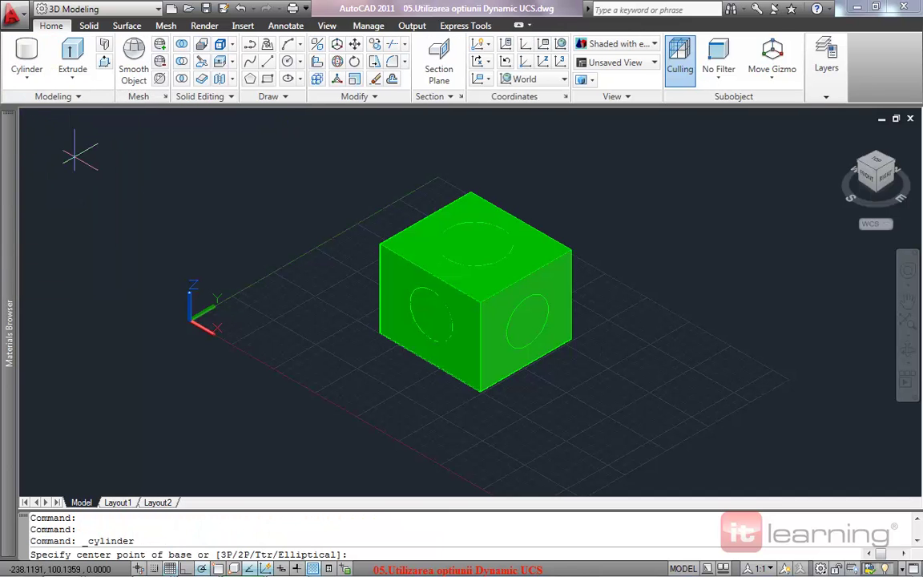
click(472, 243)
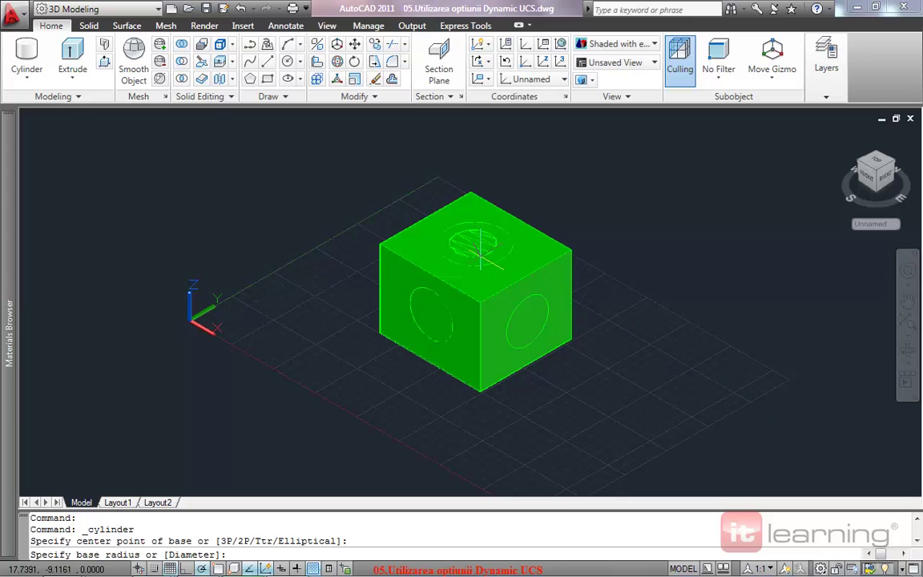
click(481, 250)
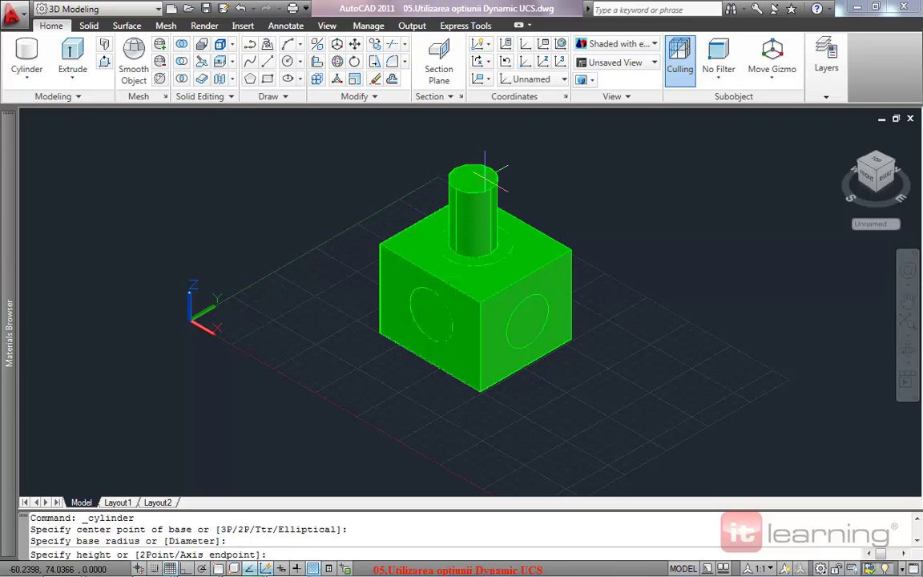
click(483, 165)
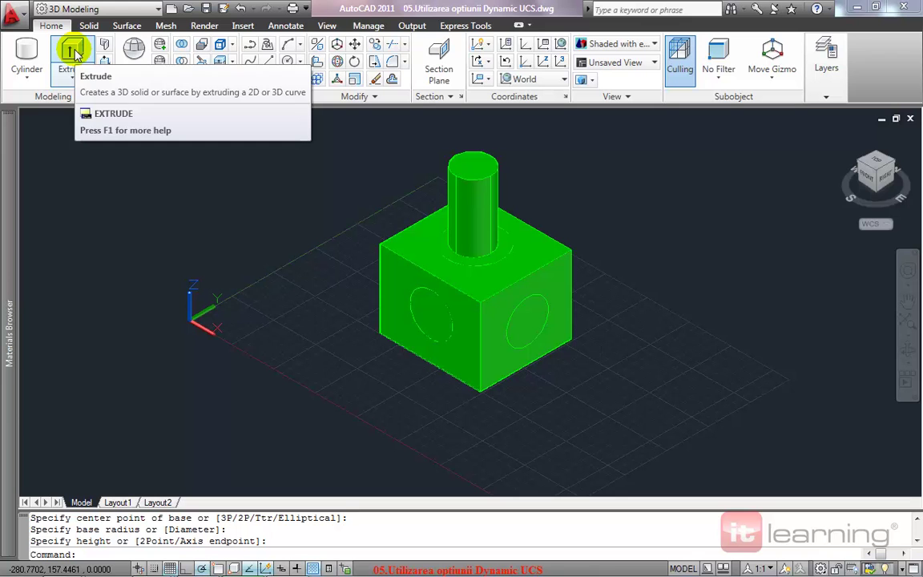
Create a four-sided pyramid projecting outward from the box's right face, its base centred just below the circle's centre.
click(30, 79)
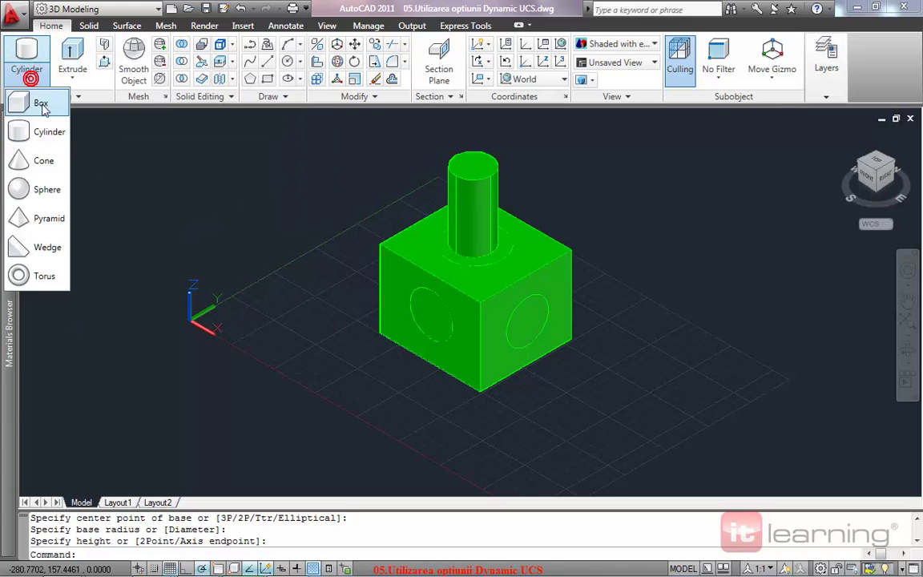
click(37, 225)
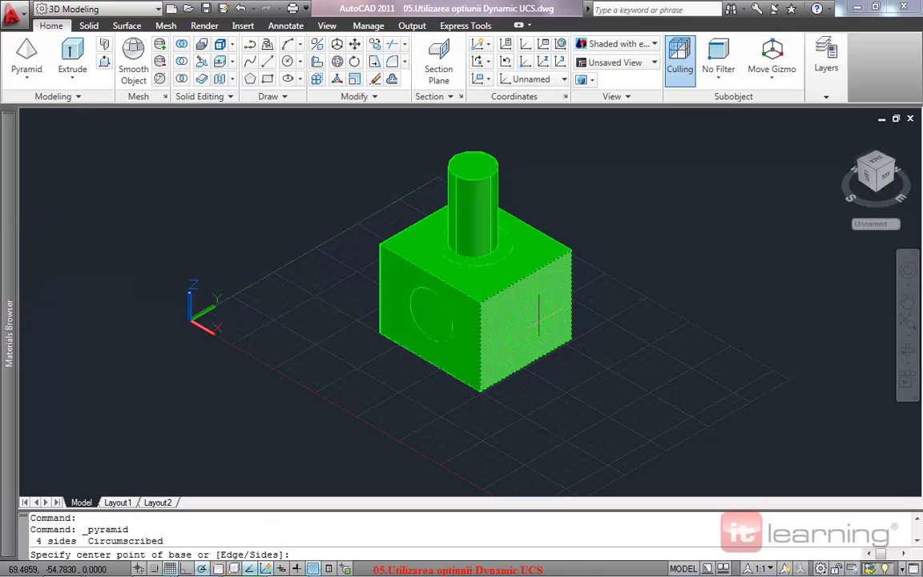
click(520, 335)
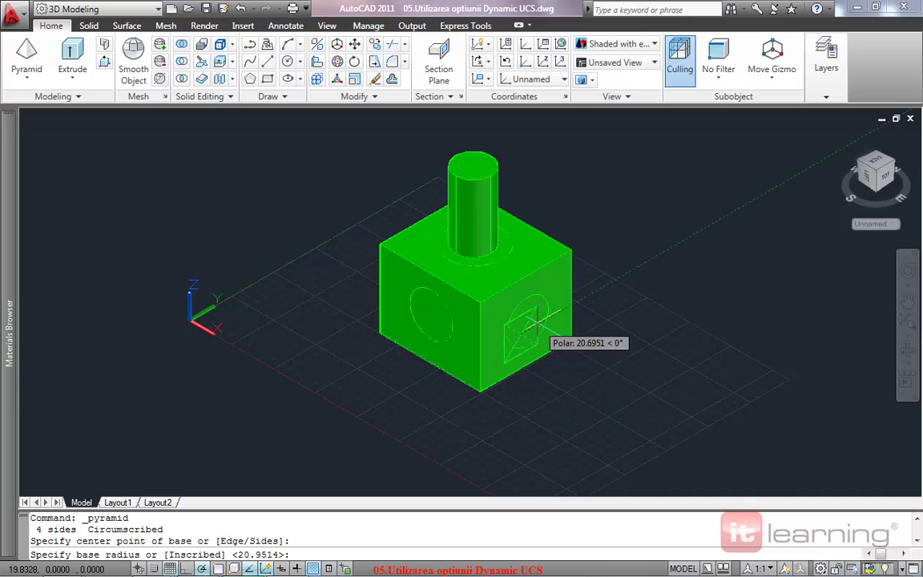
click(530, 298)
click(555, 353)
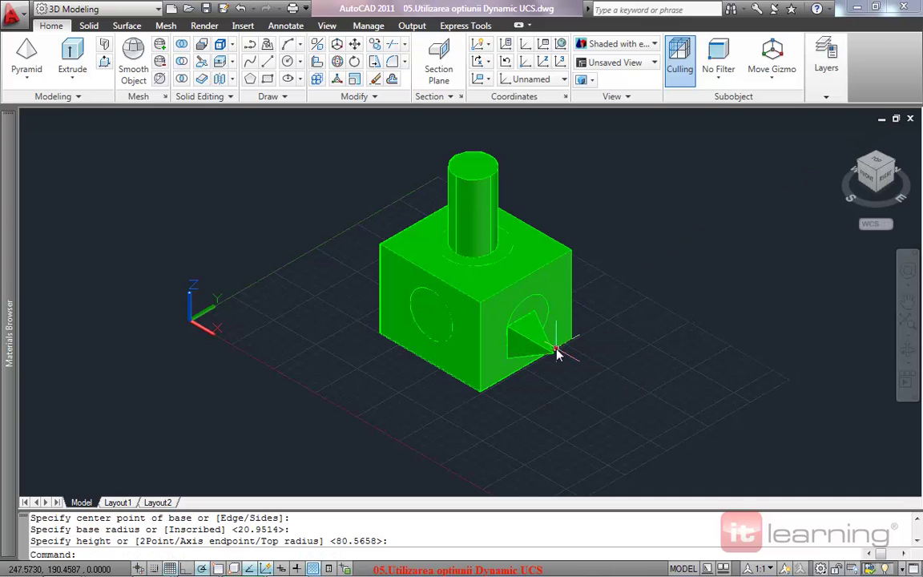